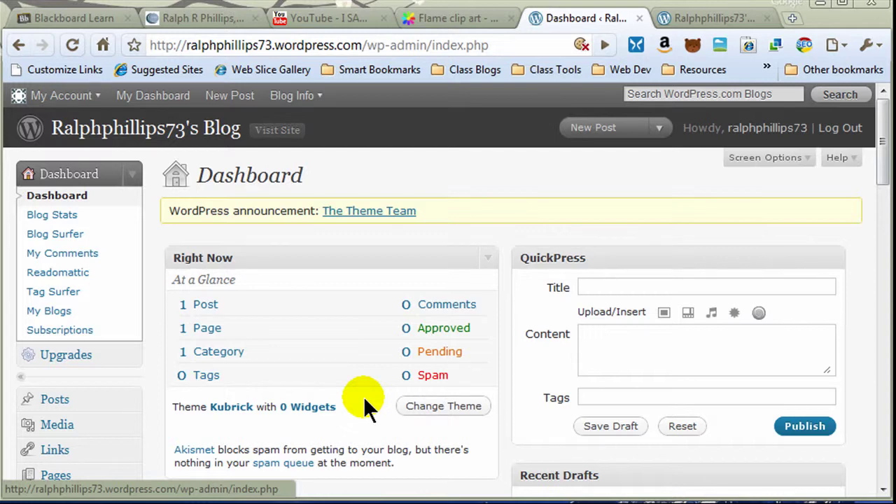
# Step: Switch to the public blog tab and scroll through the blue-header front page
pyautogui.click(707, 18)
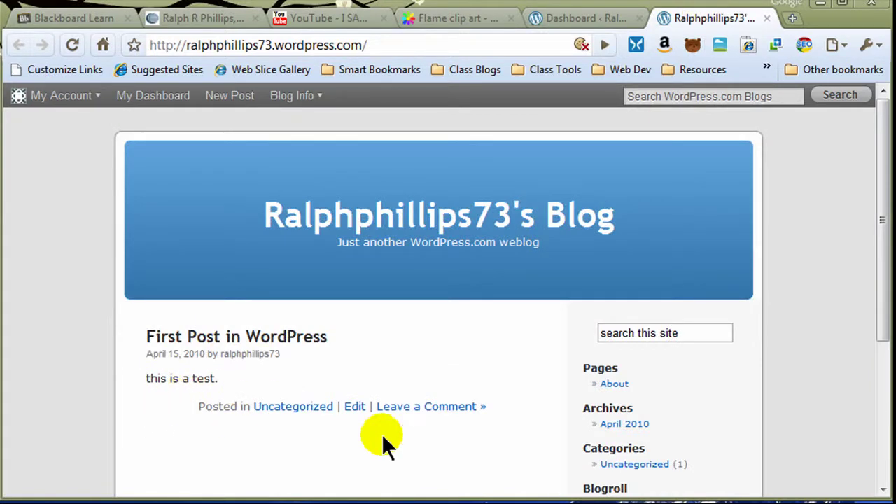
pyautogui.scroll(-4, 882, 236)
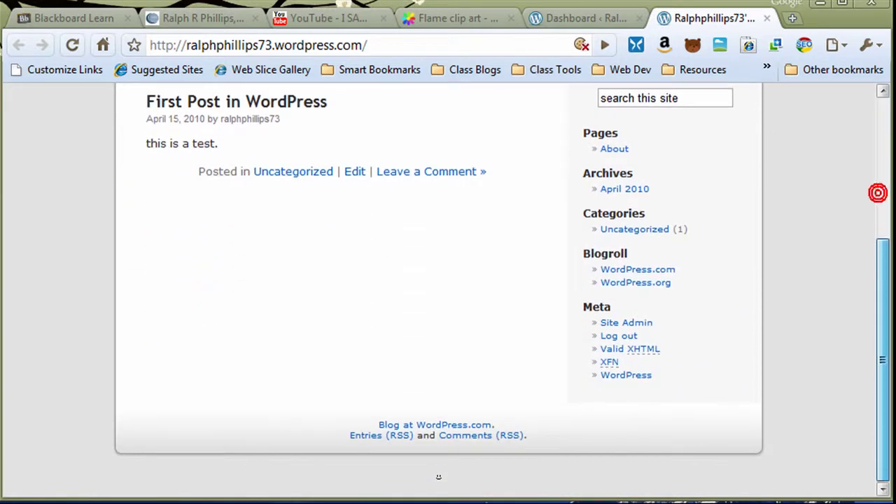
pyautogui.scroll(1, 876, 192)
pyautogui.scroll(3, 876, 192)
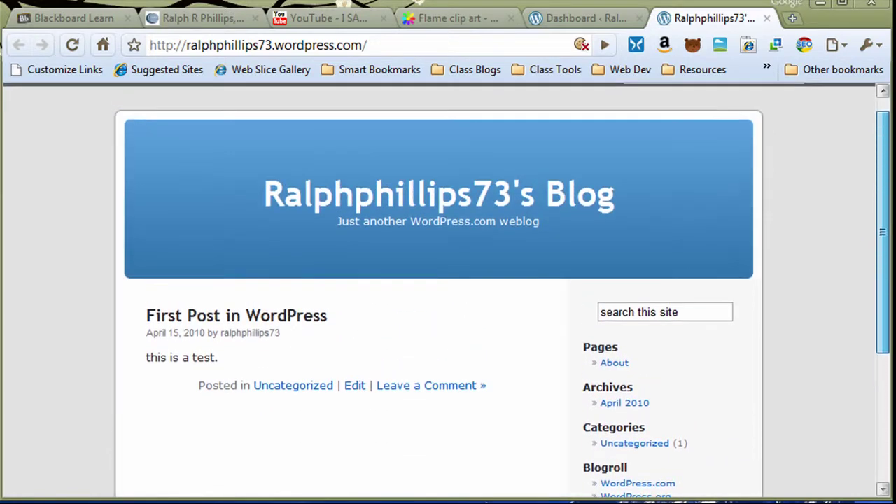
pyautogui.scroll(1, 875, 192)
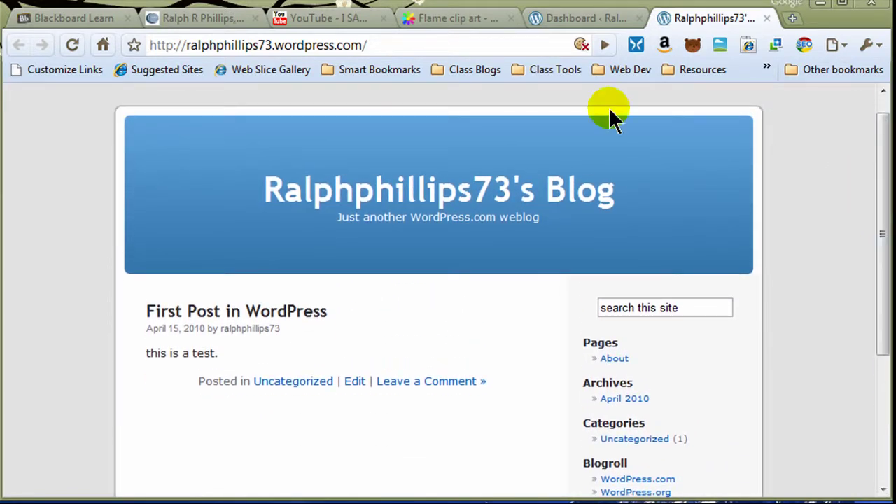
# Step: Go back to the wp-admin Dashboard, which lists the Kubrick theme
pyautogui.click(568, 19)
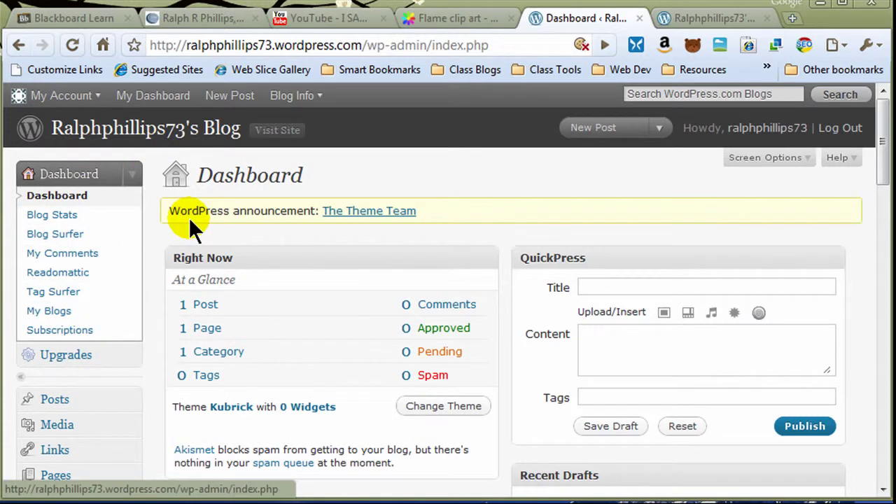
# Step: Open Edit Posts and scroll to see the single post 'First Post in WordPress'
pyautogui.click(56, 399)
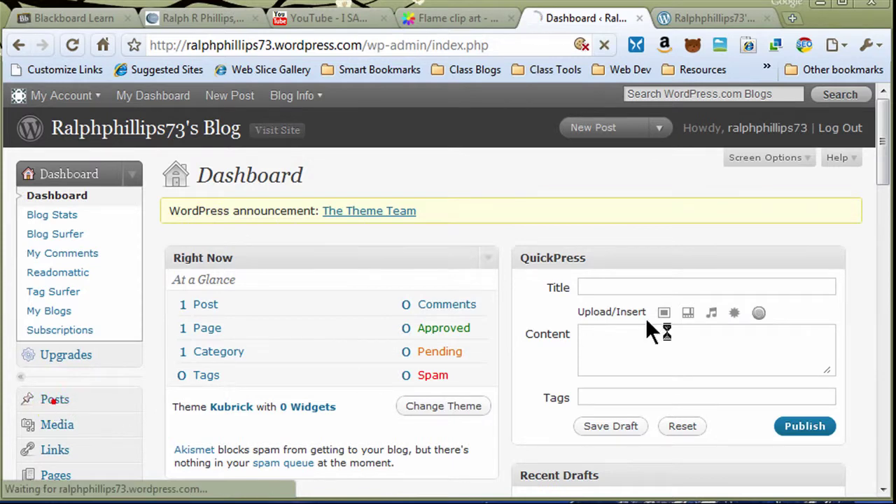
pyautogui.scroll(-2, 884, 147)
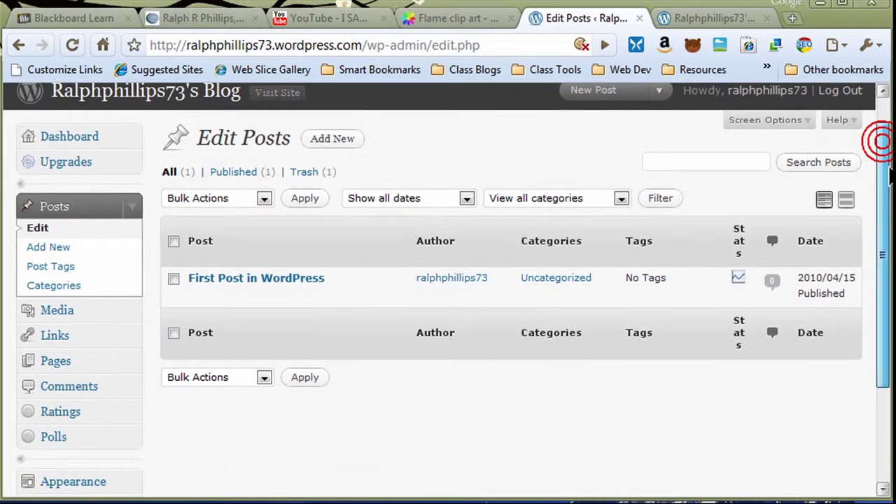
pyautogui.moveTo(186, 288)
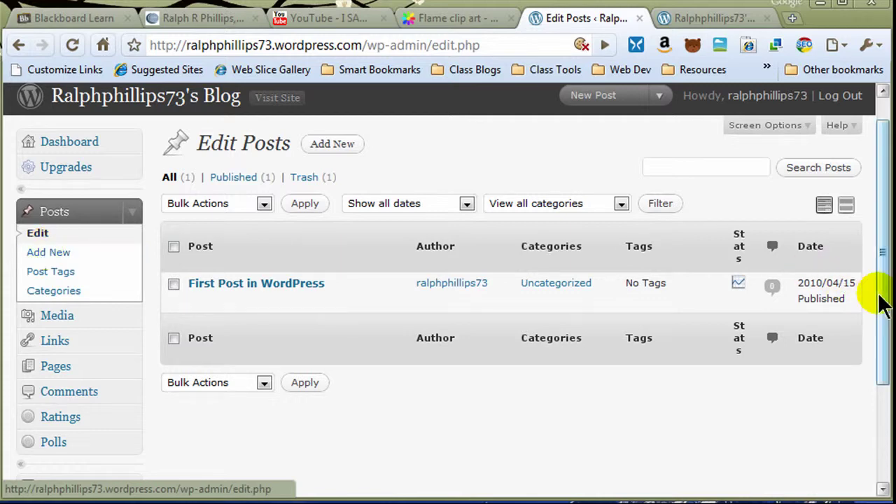
pyautogui.moveTo(886, 300); pyautogui.dragTo(887, 260)
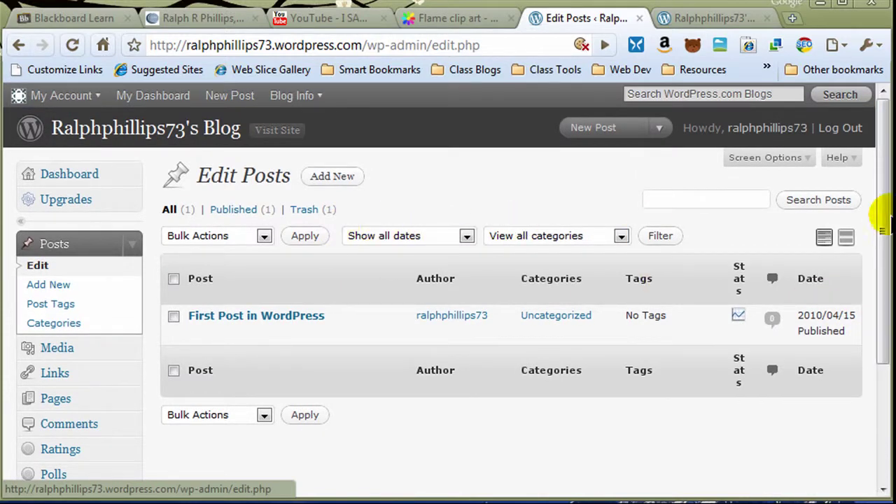
pyautogui.moveTo(886, 210); pyautogui.dragTo(886, 348)
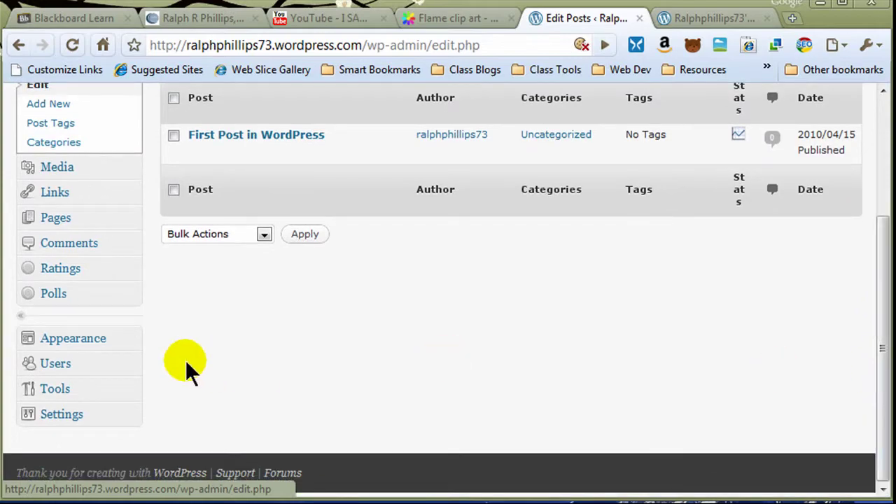
# Step: Browse Appearance > Themes and activate the Tarski theme
pyautogui.click(70, 340)
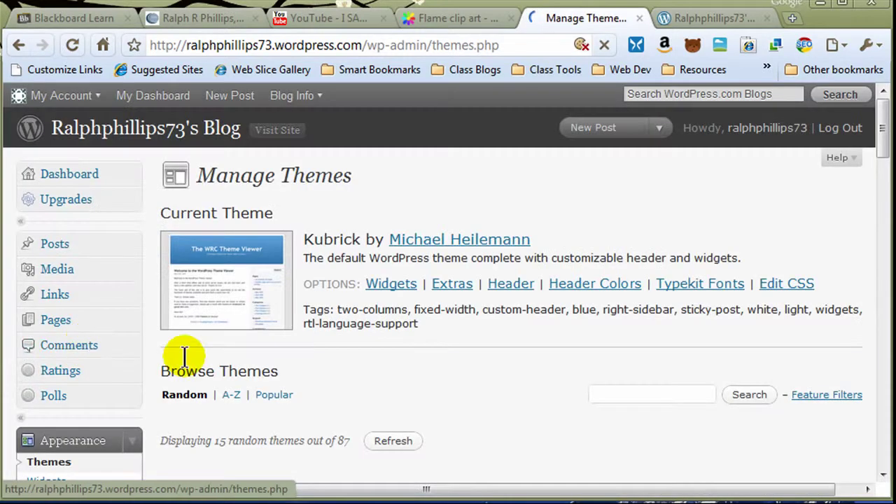
pyautogui.scroll(-5, 389, 359)
pyautogui.scroll(2, 389, 357)
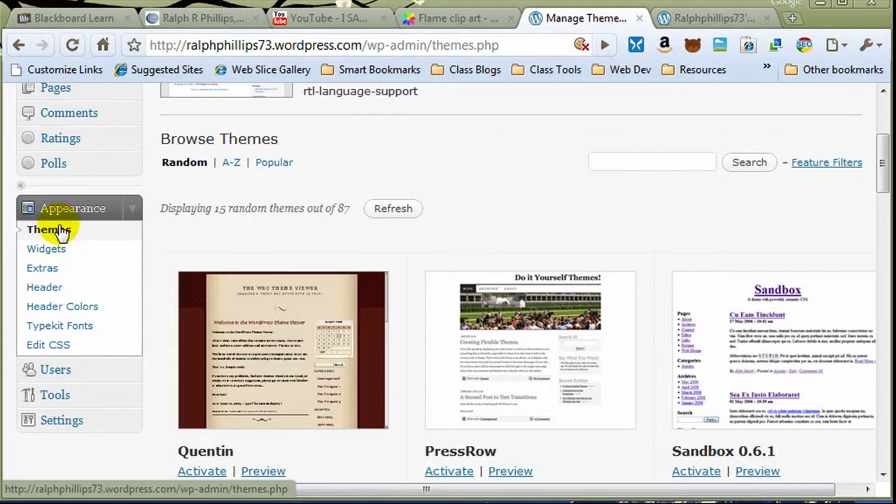
pyautogui.moveTo(882, 166); pyautogui.dragTo(883, 416)
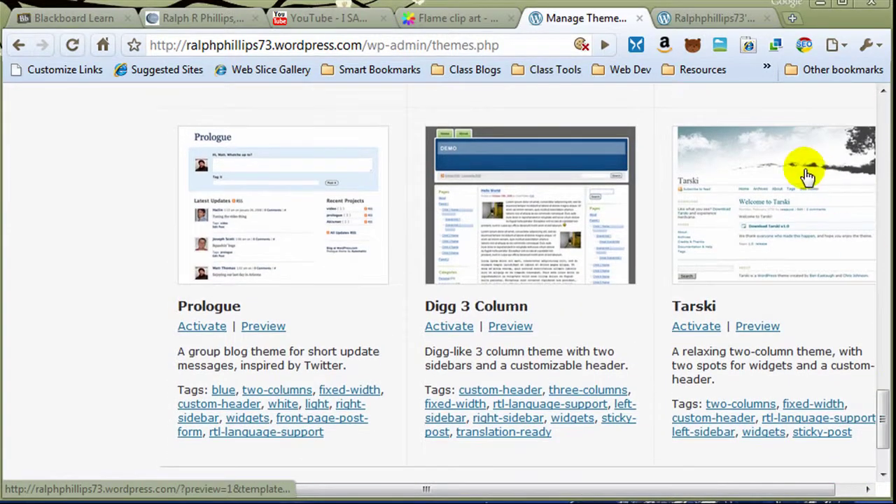
pyautogui.click(695, 327)
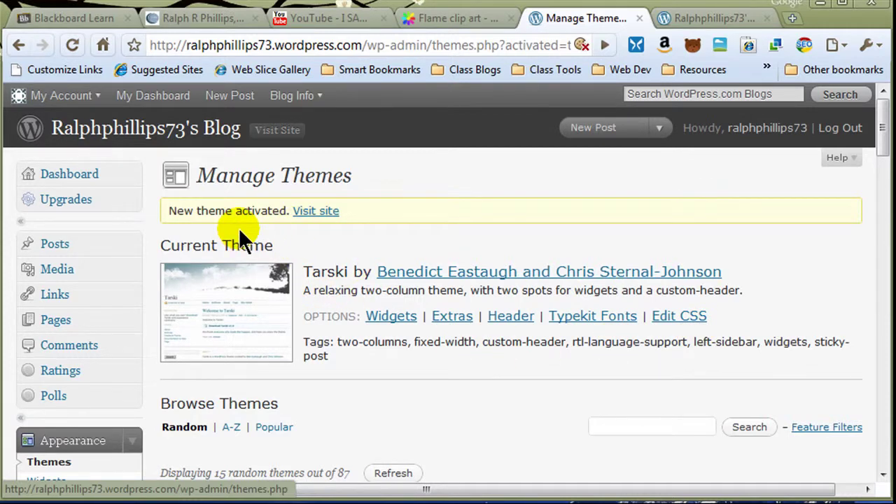
# Step: Reload the public blog to show Tarski's sky-and-tree header
pyautogui.click(712, 17)
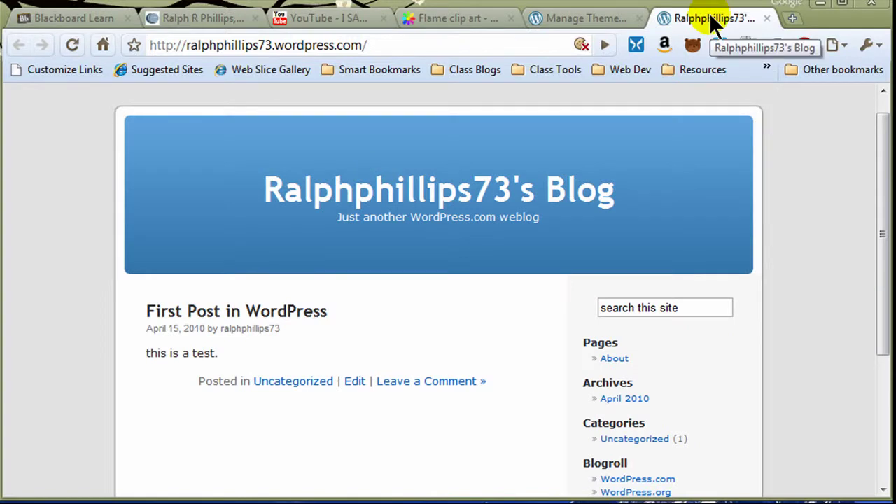
pyautogui.click(729, 238)
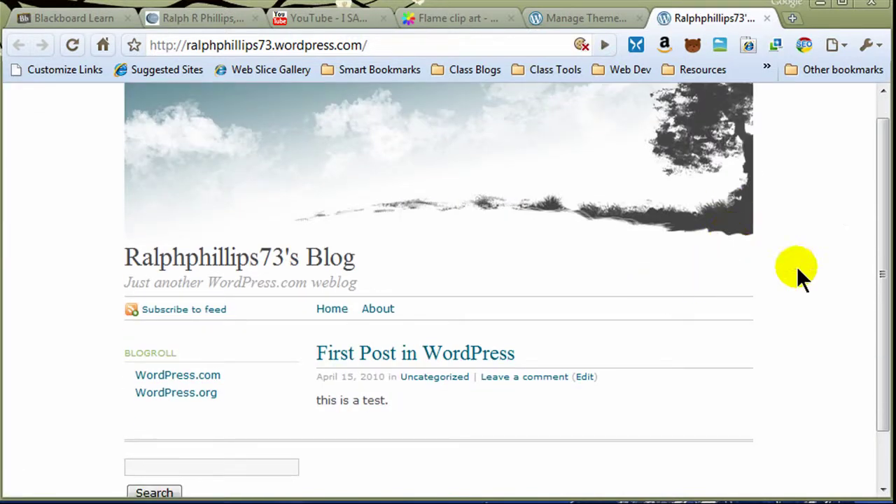
pyautogui.moveTo(882, 199); pyautogui.dragTo(876, 304)
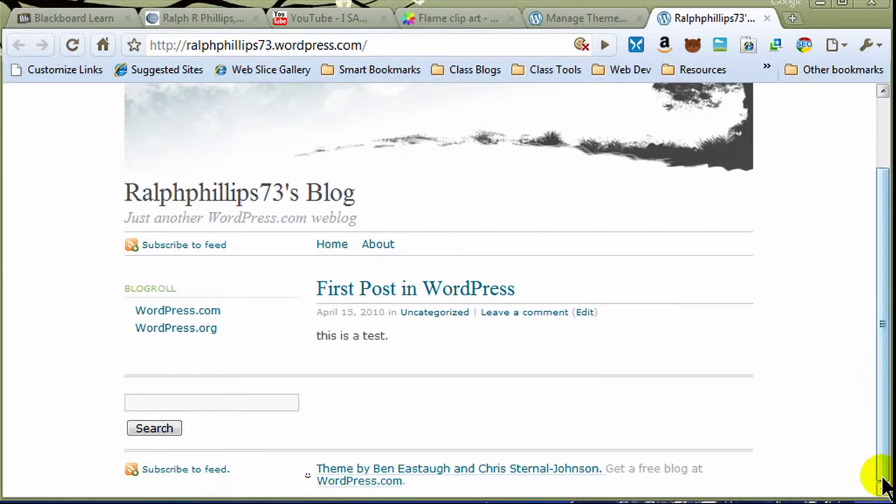
# Step: Confirm Tarski on Manage Themes, then visit the WordPress.com home and the blog front page
pyautogui.scroll(1, 880, 430)
pyautogui.click(496, 18)
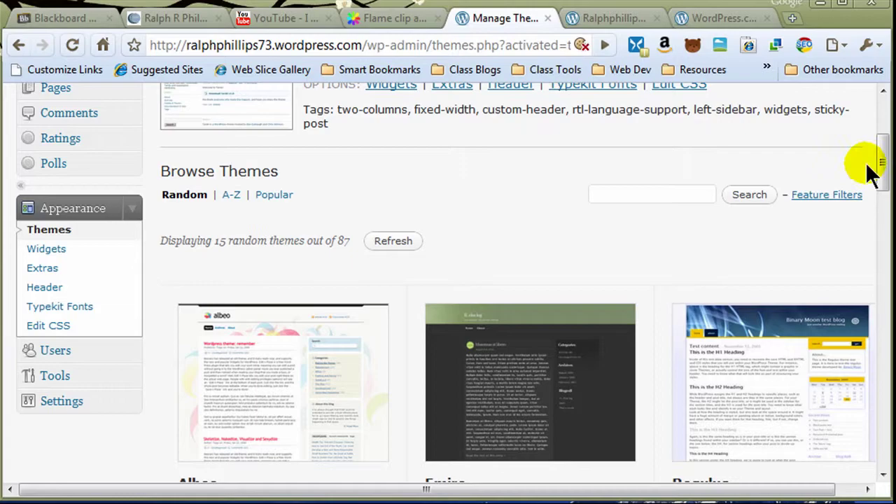
pyautogui.moveTo(884, 160); pyautogui.dragTo(883, 237)
pyautogui.scroll(-6, 880, 154)
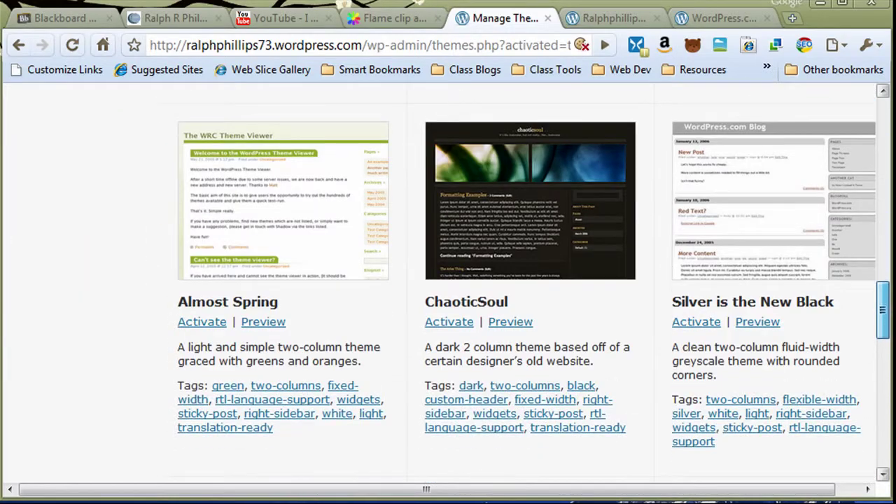
pyautogui.moveTo(882, 308); pyautogui.dragTo(883, 98)
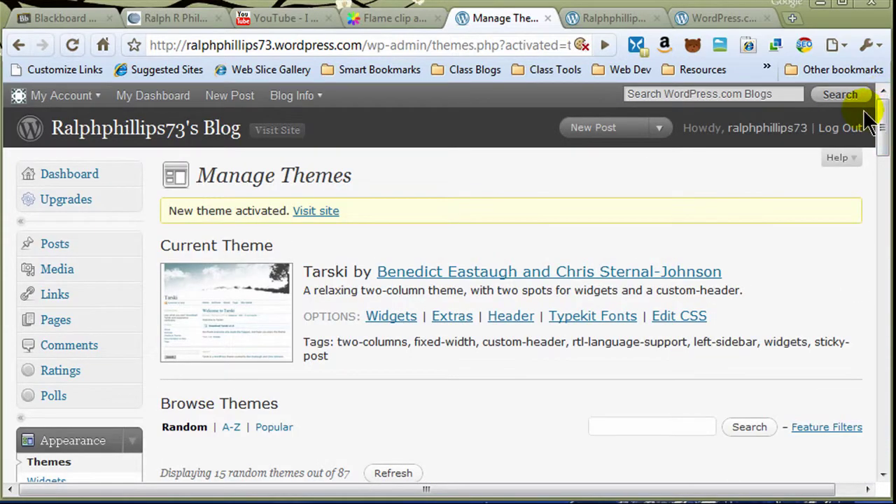
pyautogui.click(719, 18)
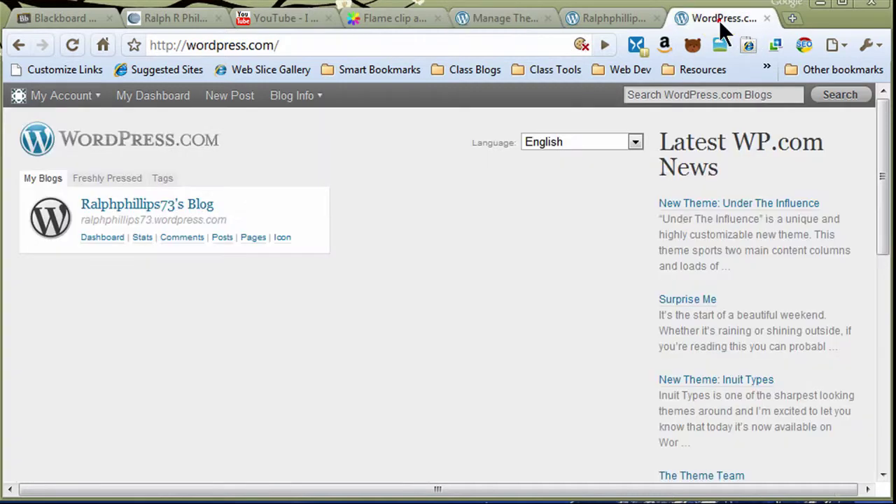
pyautogui.click(616, 19)
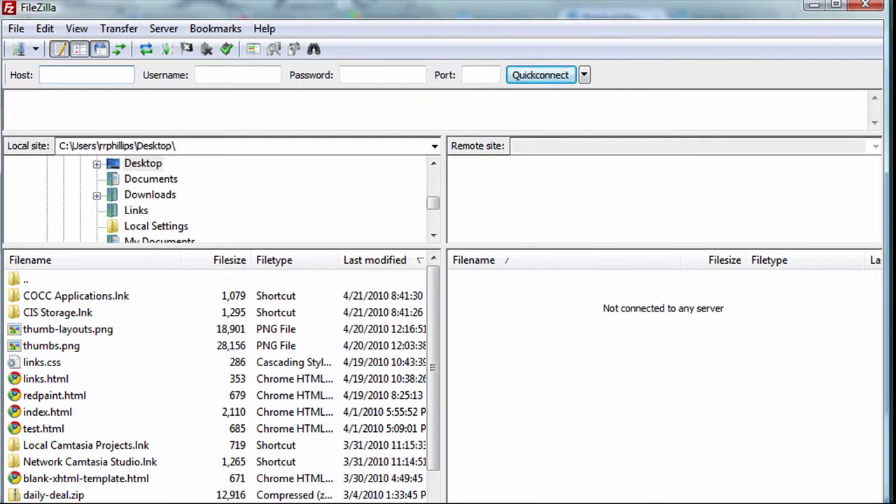
# Step: Maximize FileZilla and connect to the blog's saved site from the Site Manager list
pyautogui.press('super+Up')
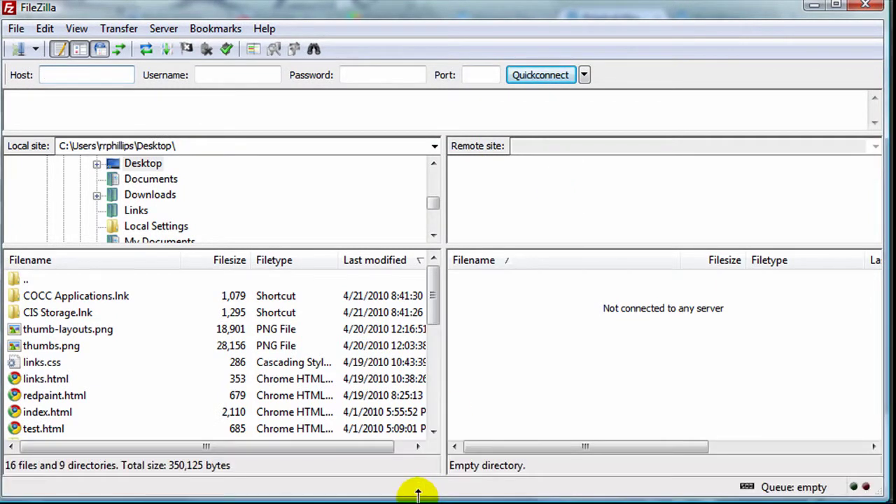
pyautogui.click(35, 46)
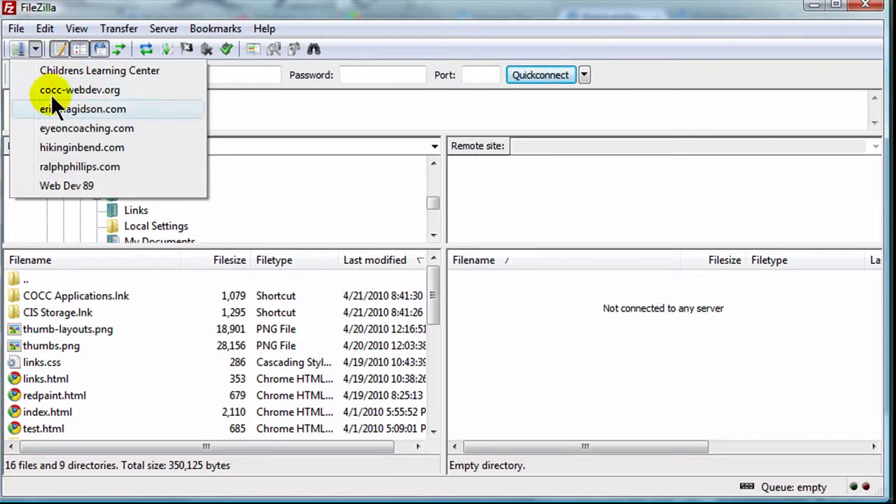
pyautogui.click(74, 168)
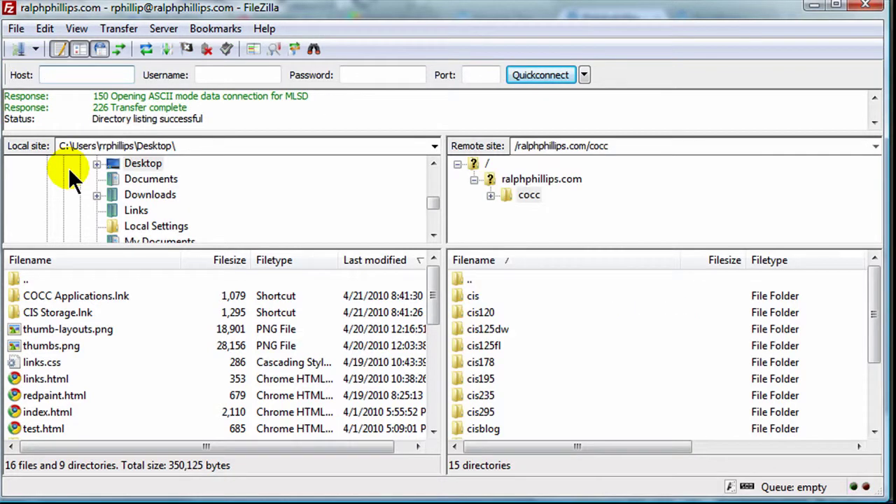
# Step: Open wp-content/themes in the remote file list to view the installed themes
pyautogui.click(517, 179)
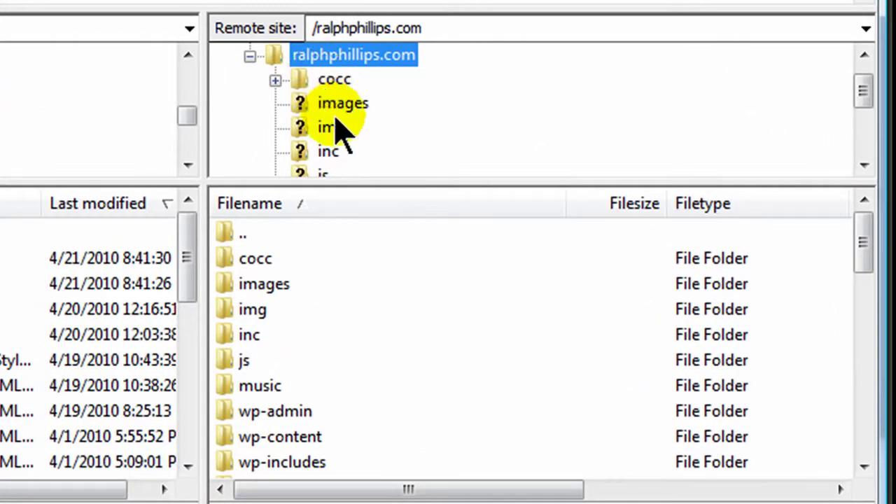
pyautogui.moveTo(863, 256); pyautogui.dragTo(863, 287)
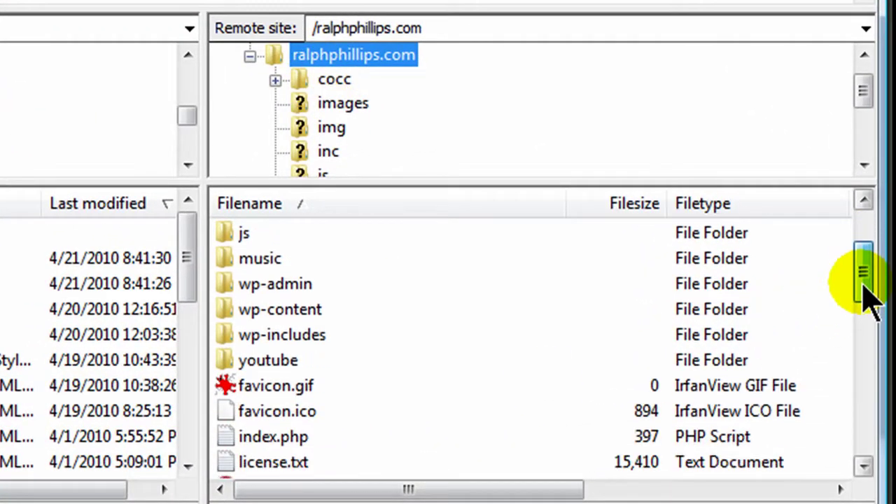
pyautogui.click(287, 317)
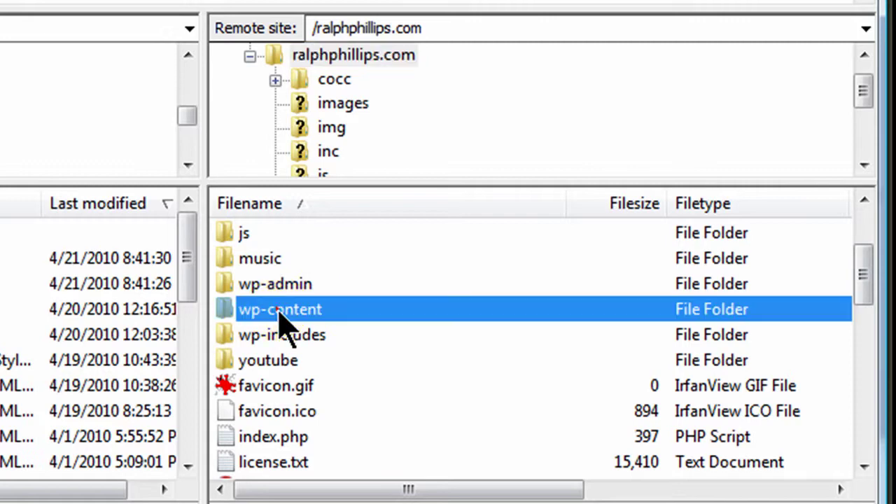
pyautogui.doubleClick(287, 316)
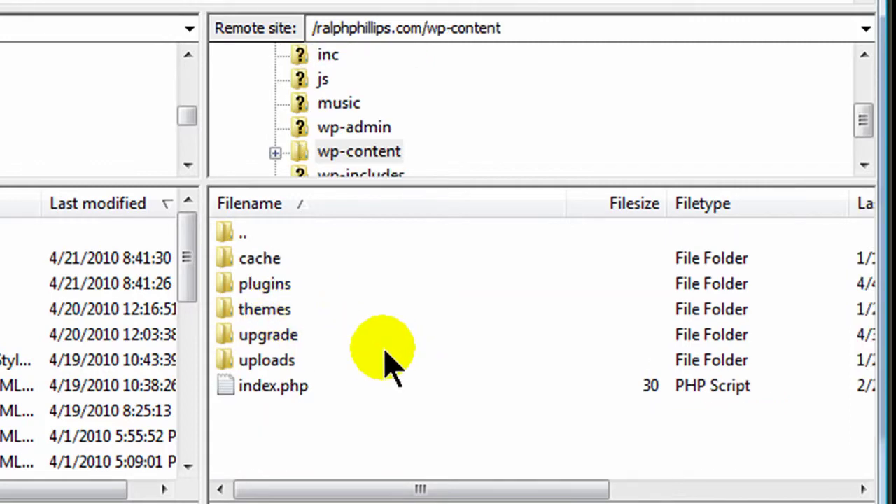
pyautogui.doubleClick(263, 309)
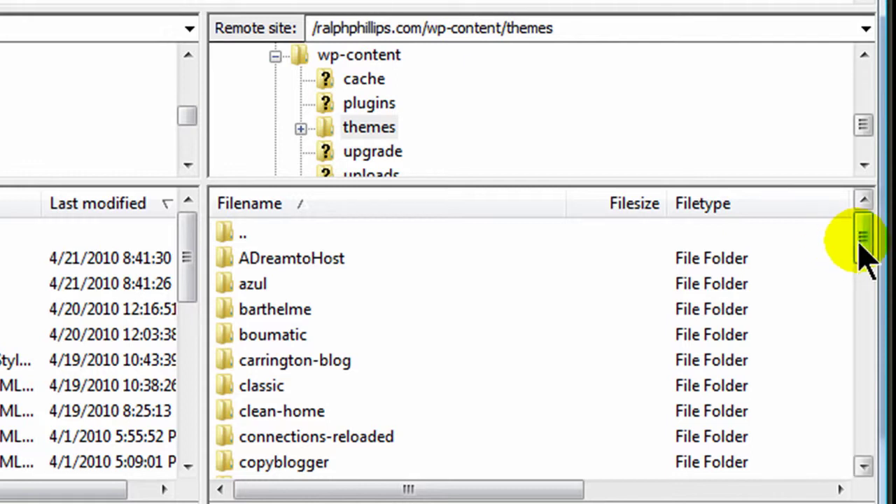
pyautogui.moveTo(868, 254); pyautogui.dragTo(872, 266)
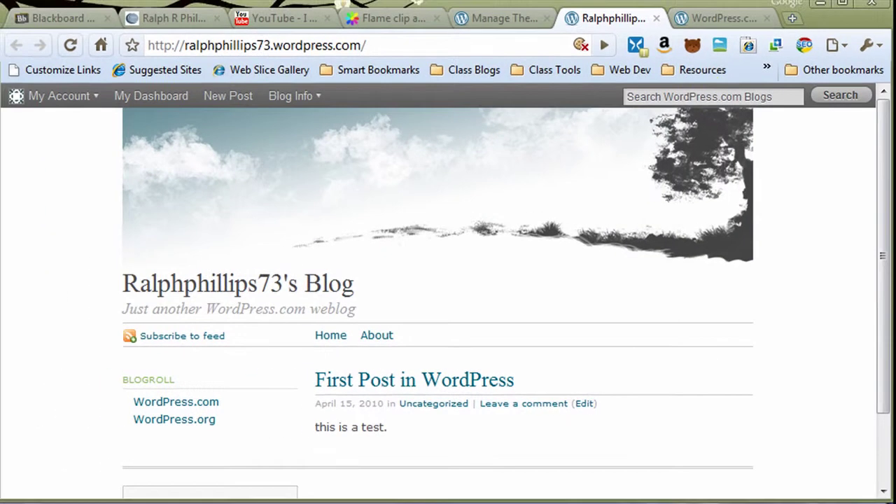
# Step: Return to Manage Themes and scroll Browse Themes, ending at Current Theme: Tarski
pyautogui.click(532, 16)
pyautogui.scroll(-3, 882, 129)
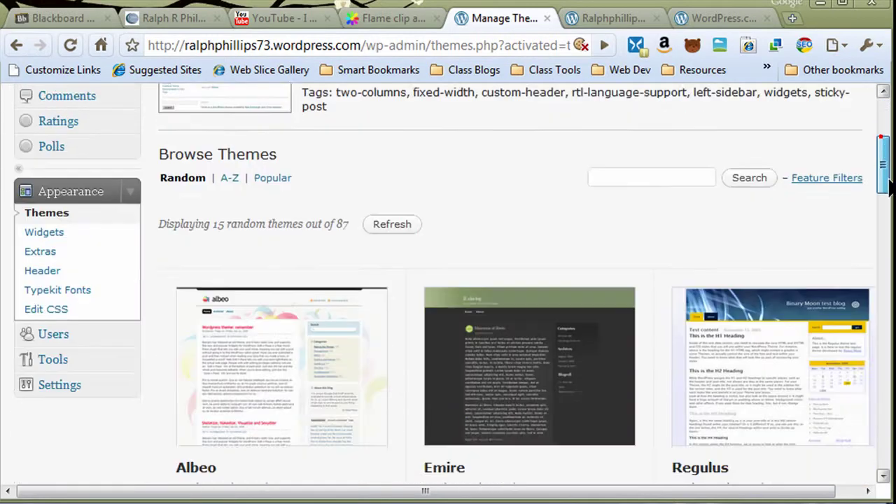
pyautogui.scroll(-2, 882, 184)
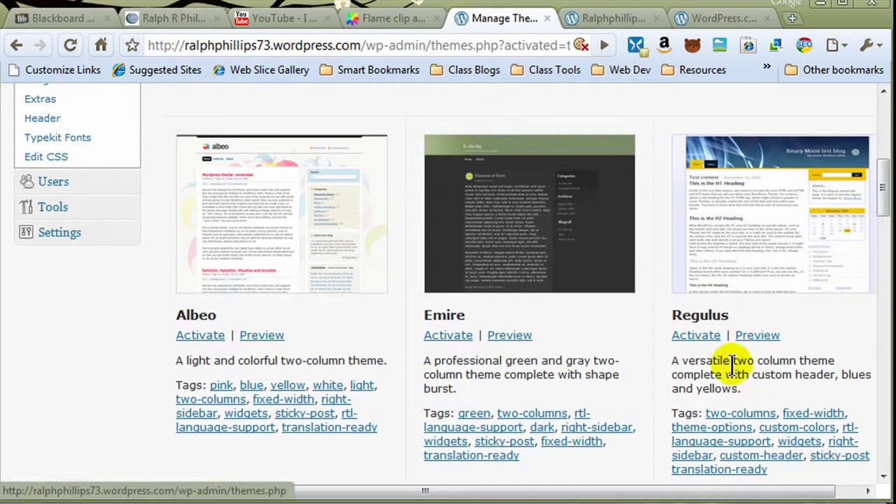
pyautogui.moveTo(883, 199); pyautogui.dragTo(888, 152)
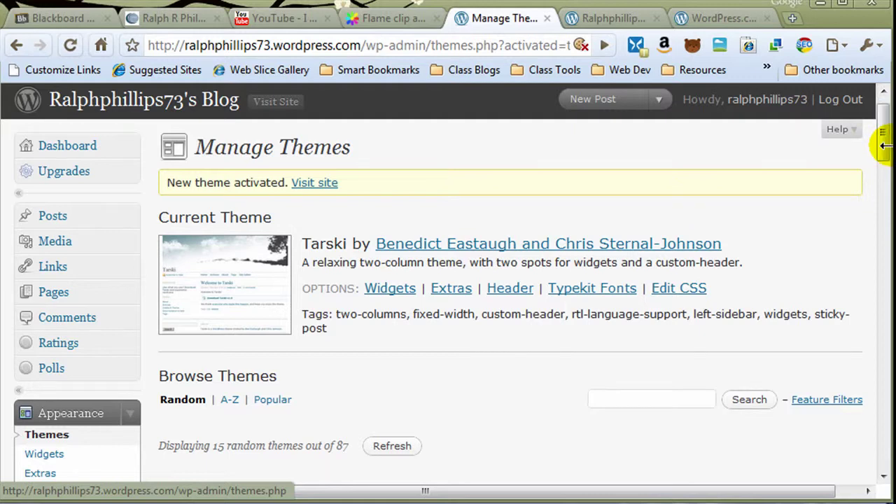
pyautogui.moveTo(882, 140); pyautogui.dragTo(887, 124)
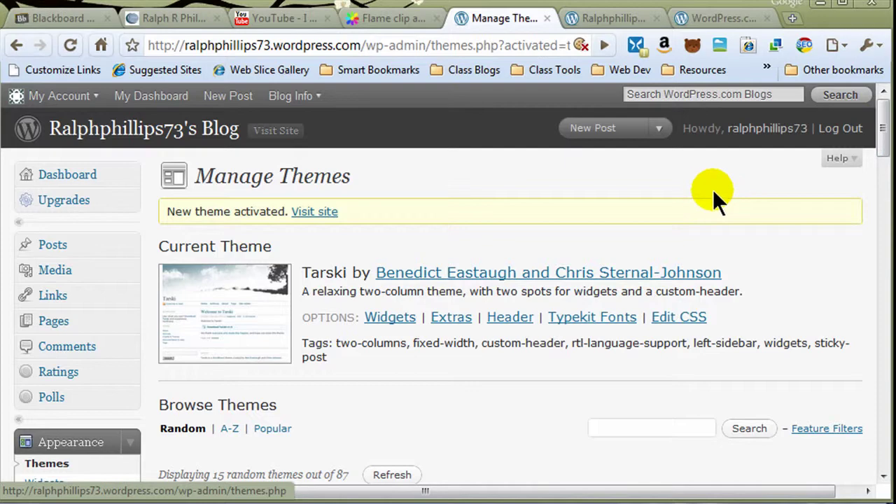
pyautogui.moveTo(882, 126); pyautogui.dragTo(886, 189)
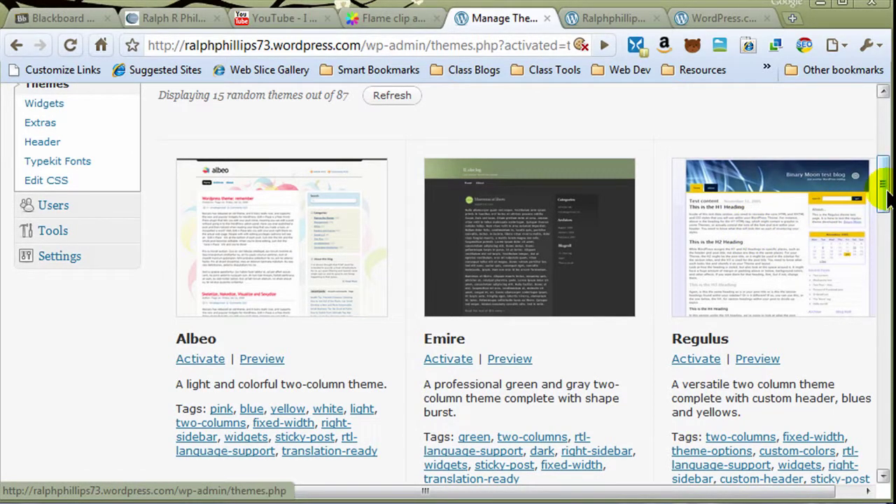
pyautogui.moveTo(884, 181); pyautogui.dragTo(886, 141)
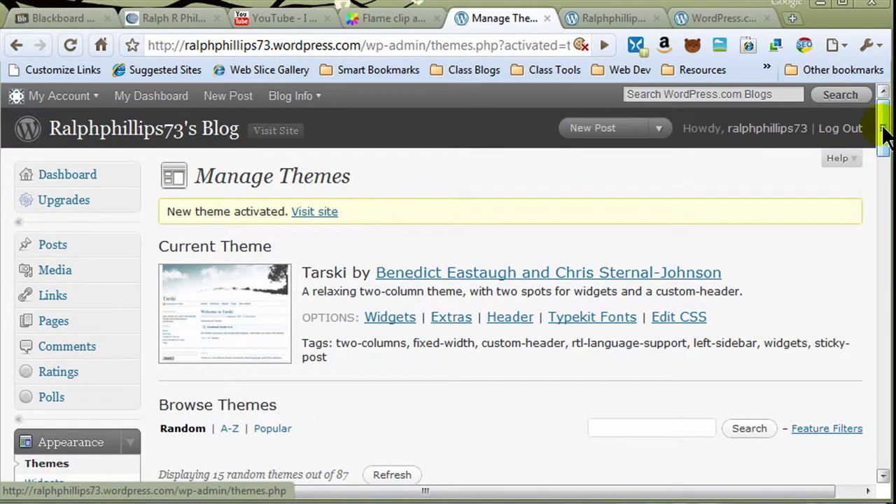